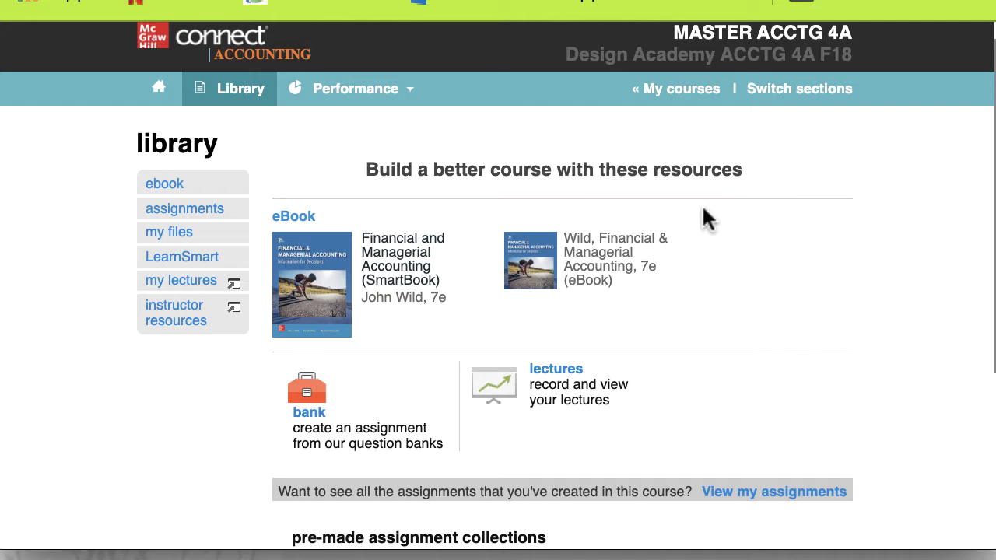
# - Leave the course library for the My courses page listing Master Course ACCTG 4B and its sections
pyautogui.click(675, 100)
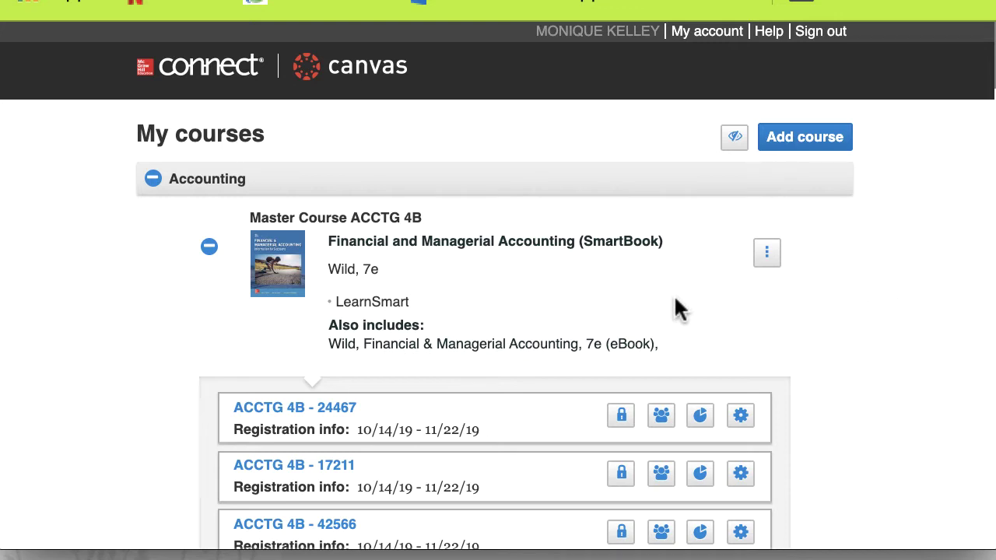
# - Open the student roster for the Design Academy ACCTG 4A F18 section
pyautogui.scroll(-10, 675, 300)
pyautogui.scroll(-10, 675, 300)
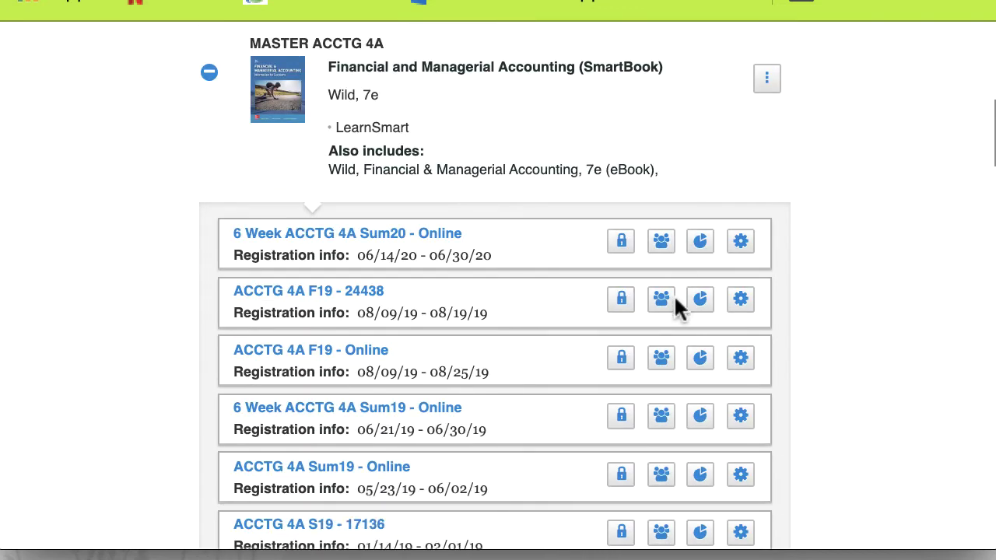
pyautogui.scroll(-1, 674, 307)
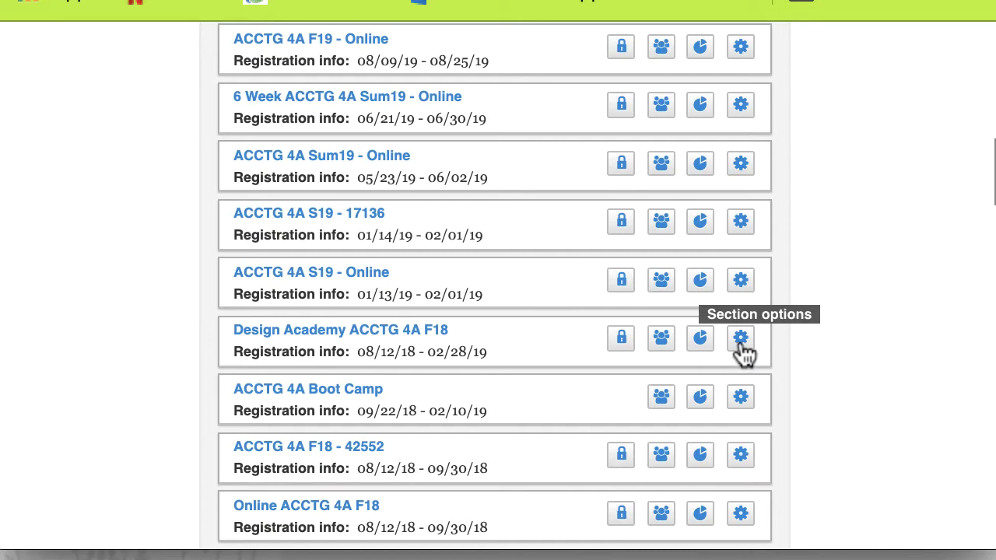
pyautogui.click(660, 343)
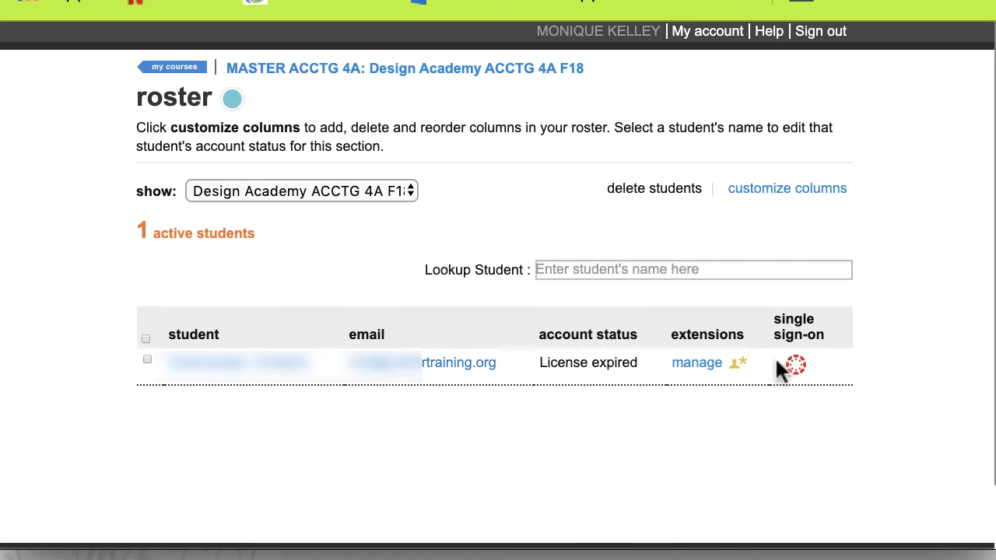
# - Go to the extensions page of the roster's only student
pyautogui.click(703, 374)
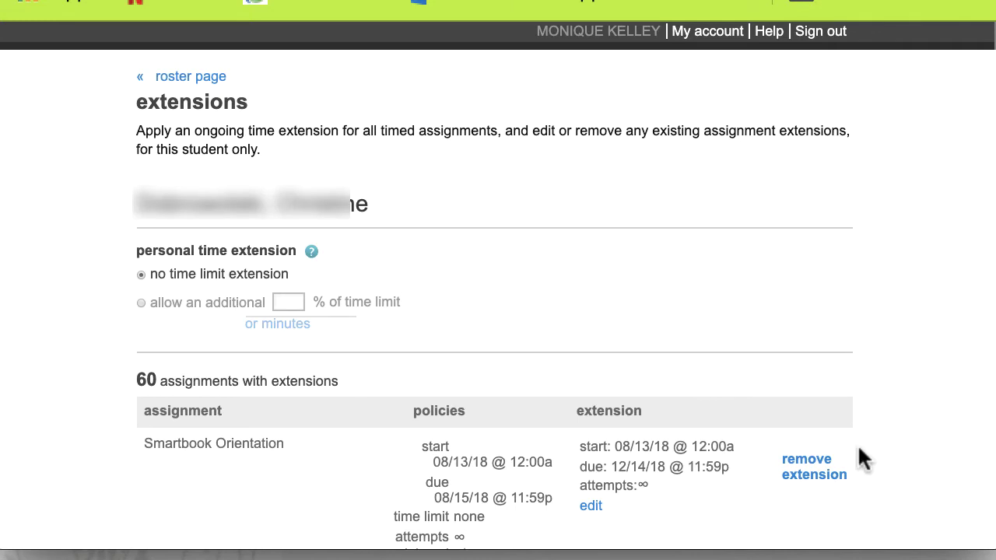
# - Give the student a personal time extension of an additional 50% of the time limit
pyautogui.scroll(-3, 853, 434)
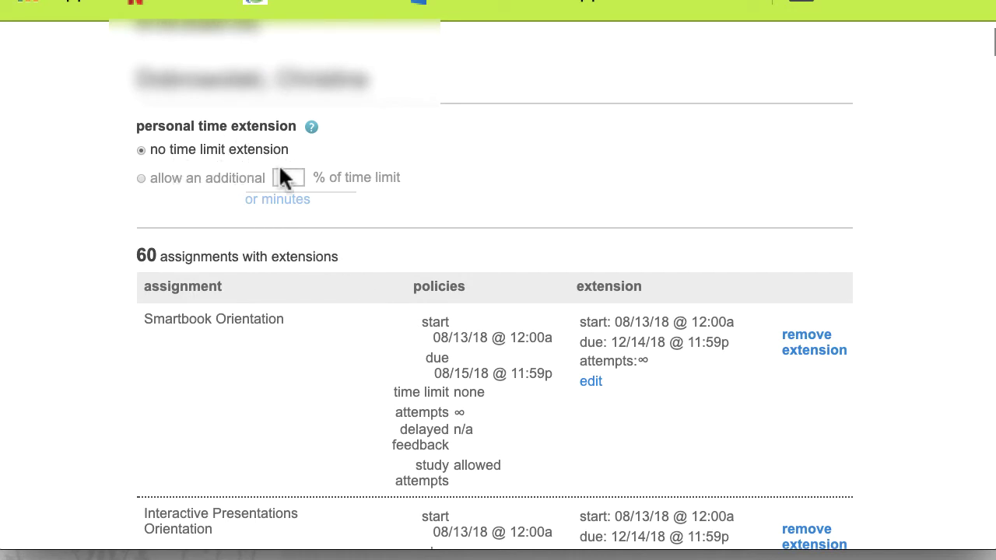
pyautogui.click(141, 179)
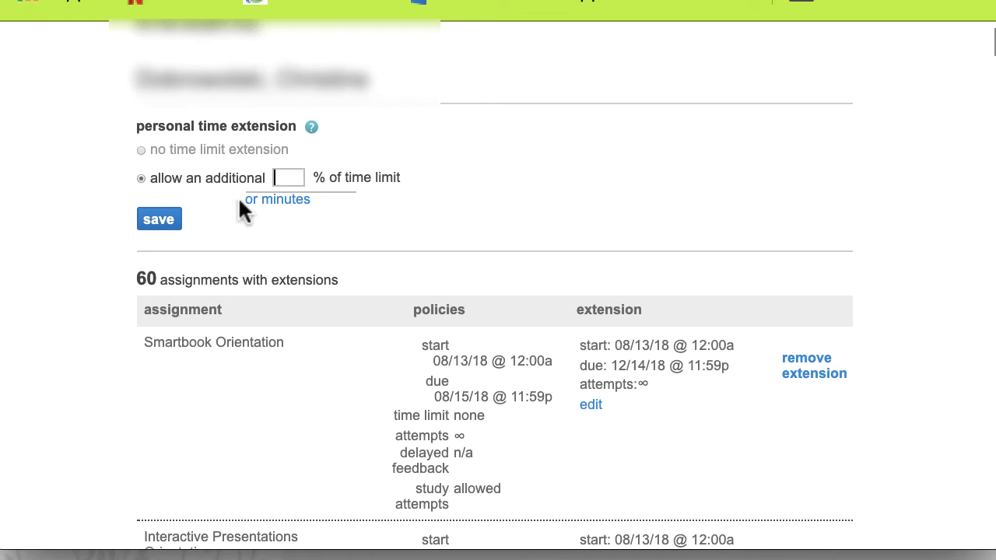
pyautogui.write('1')
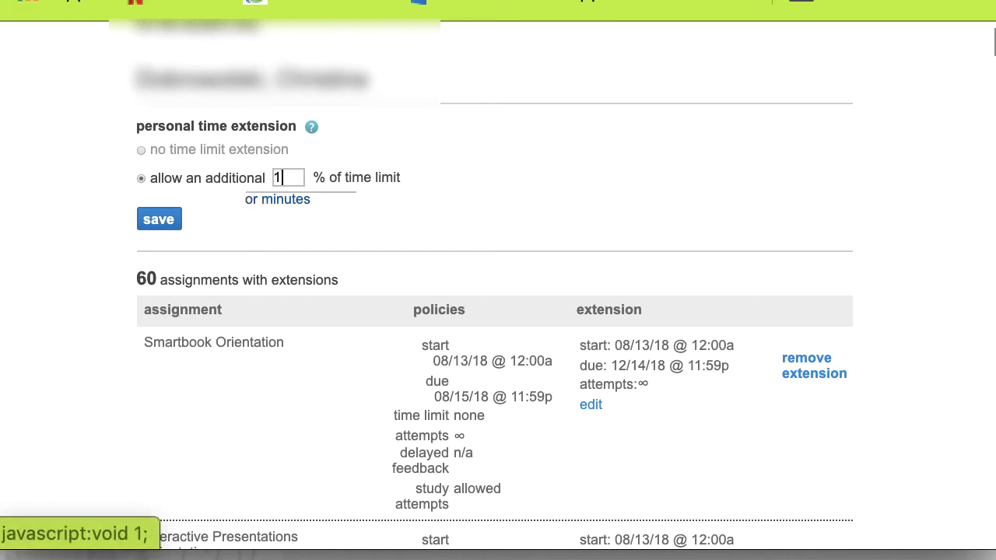
pyautogui.write('00')
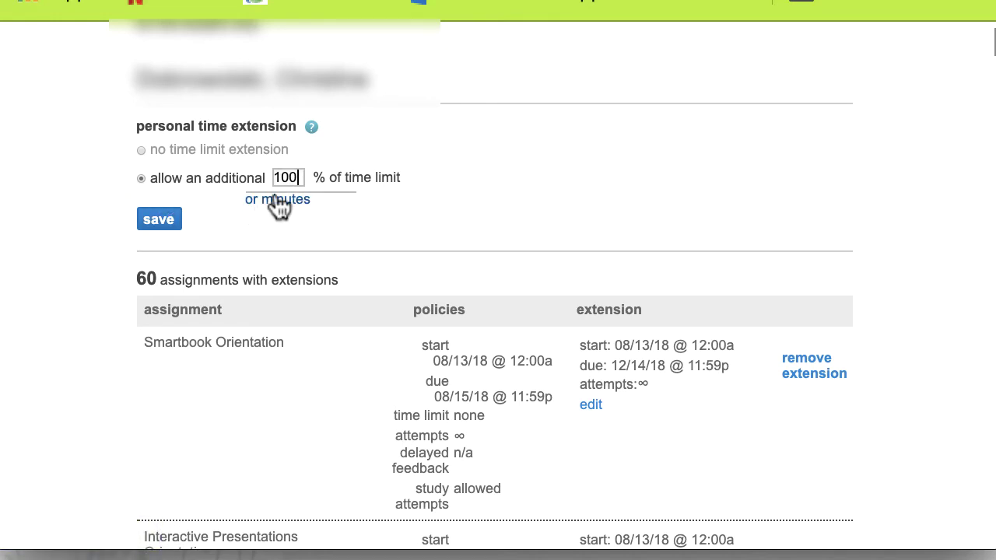
pyautogui.press('BackSpace')
pyautogui.press('BackSpace')
pyautogui.press('BackSpace')
pyautogui.write('50')
pyautogui.click(159, 226)
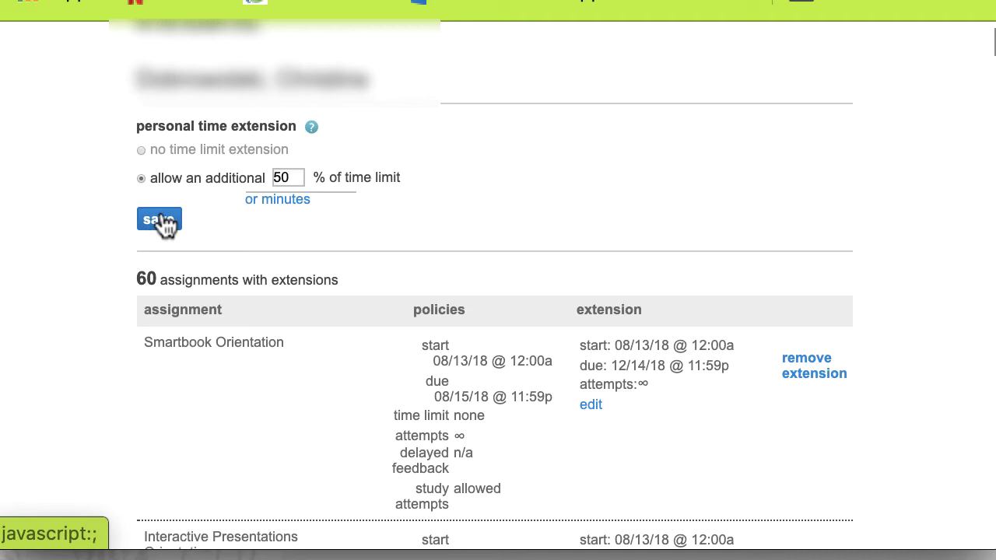
# - Confirm the 50% time extension and return to the Design Academy ACCTG 4A F18 roster
pyautogui.click(161, 219)
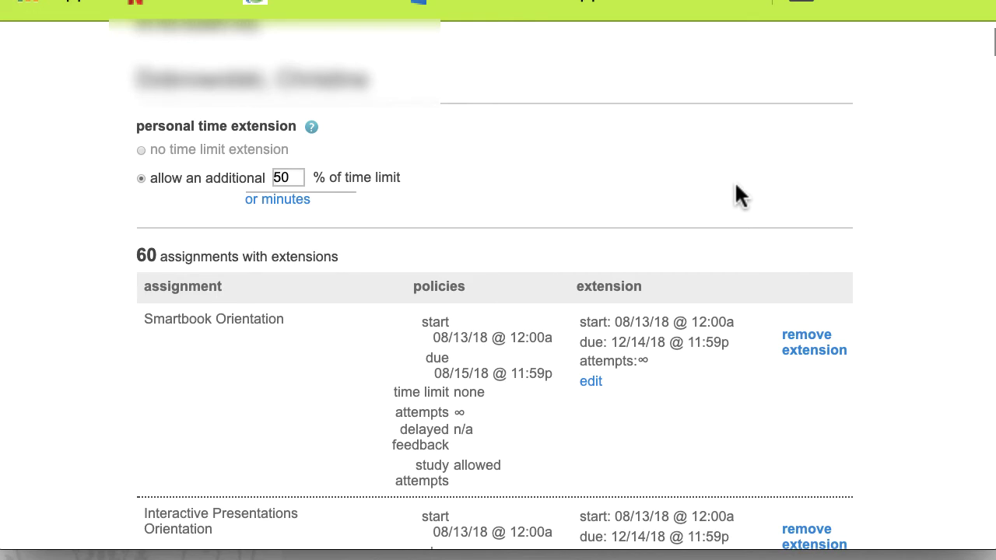
pyautogui.scroll(3, 736, 186)
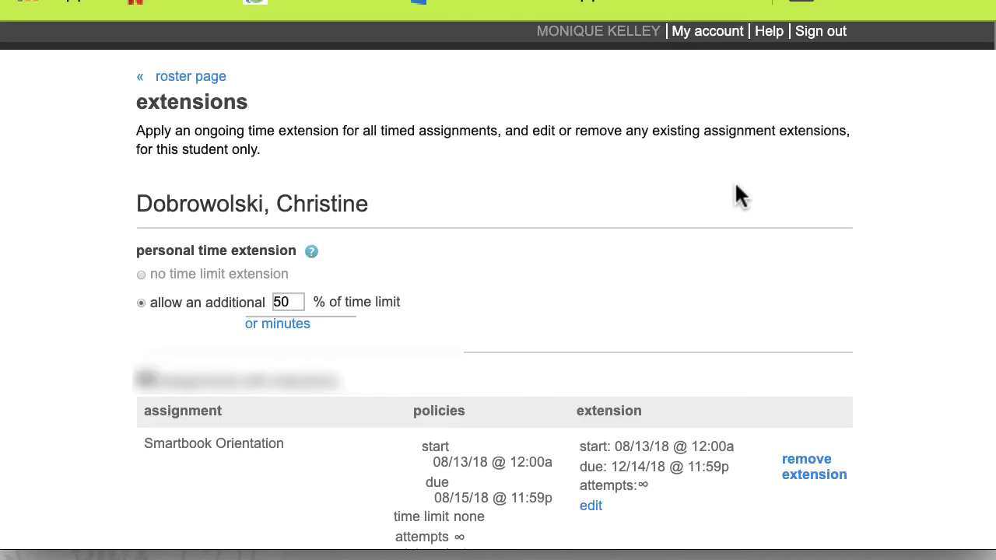
pyautogui.click(201, 76)
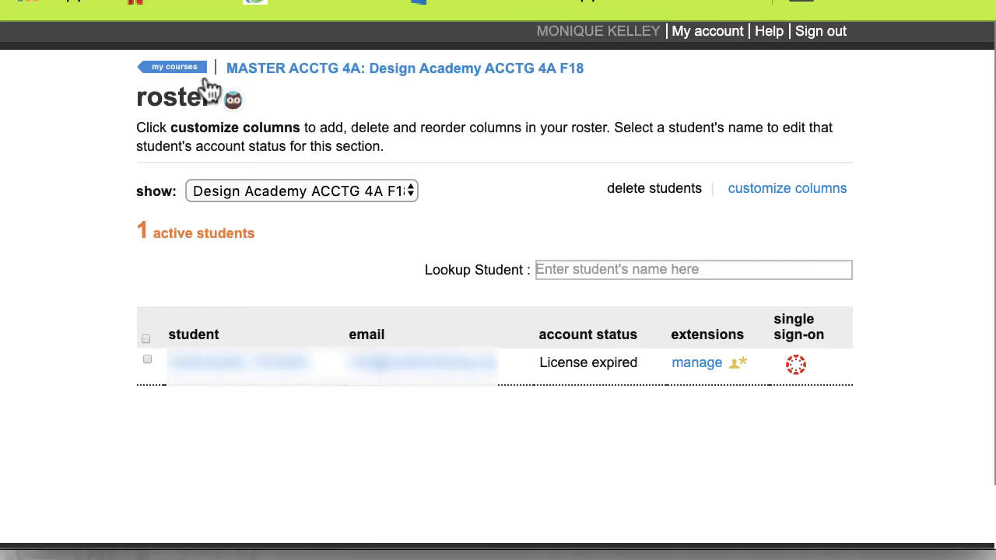
# - From My courses, open the Design Academy ACCTG 4A F18 section home and its assignments
pyautogui.click(173, 68)
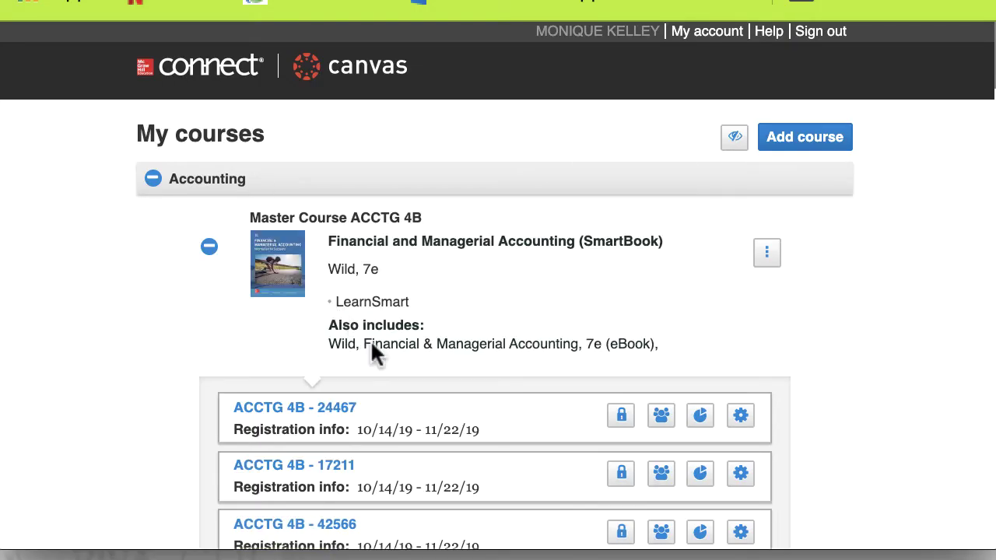
pyautogui.scroll(-10, 371, 341)
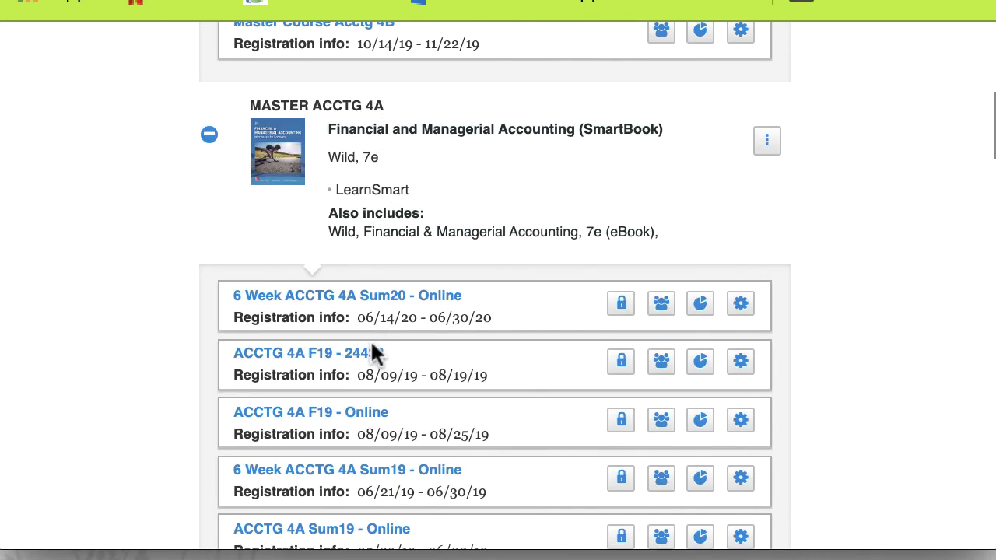
pyautogui.scroll(-4, 371, 346)
pyautogui.scroll(1, 375, 348)
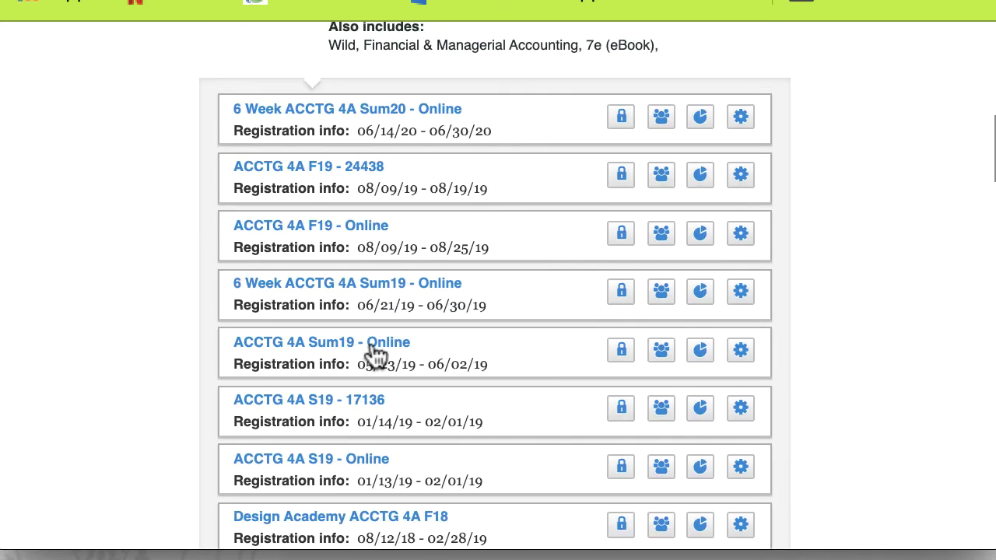
pyautogui.scroll(-3, 373, 346)
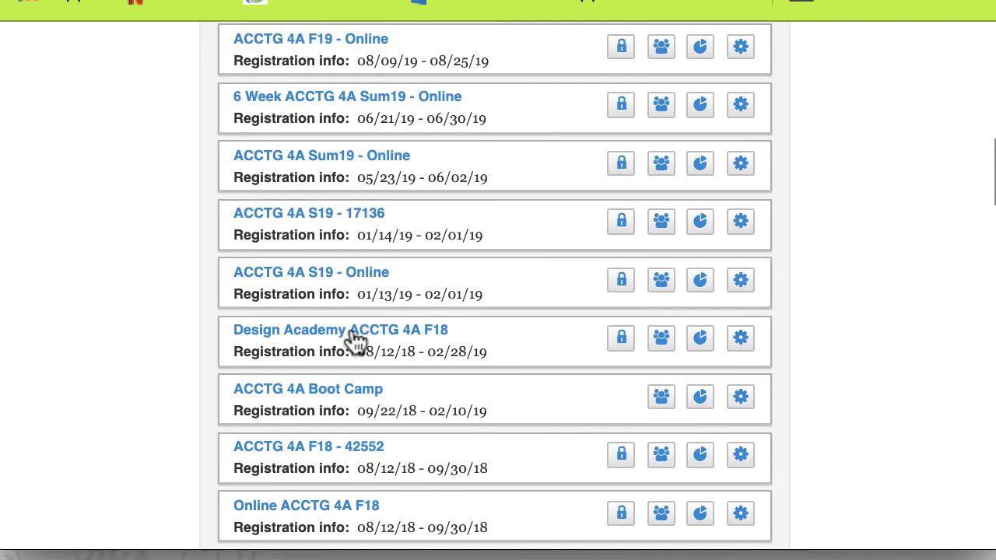
pyautogui.click(356, 339)
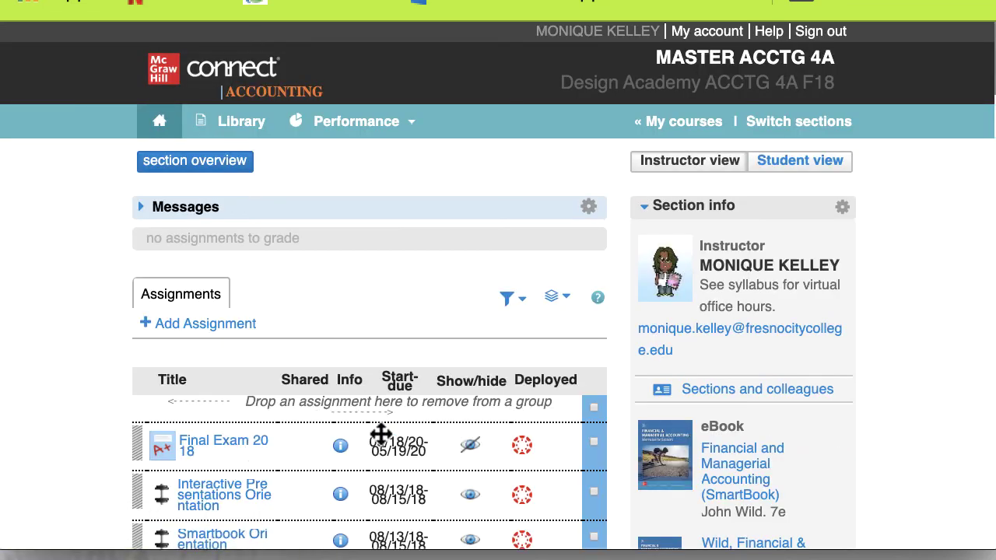
# - Select the Final Exam 2018 assignment and choose Manage dates from the actions menu
pyautogui.click(594, 442)
pyautogui.click(554, 298)
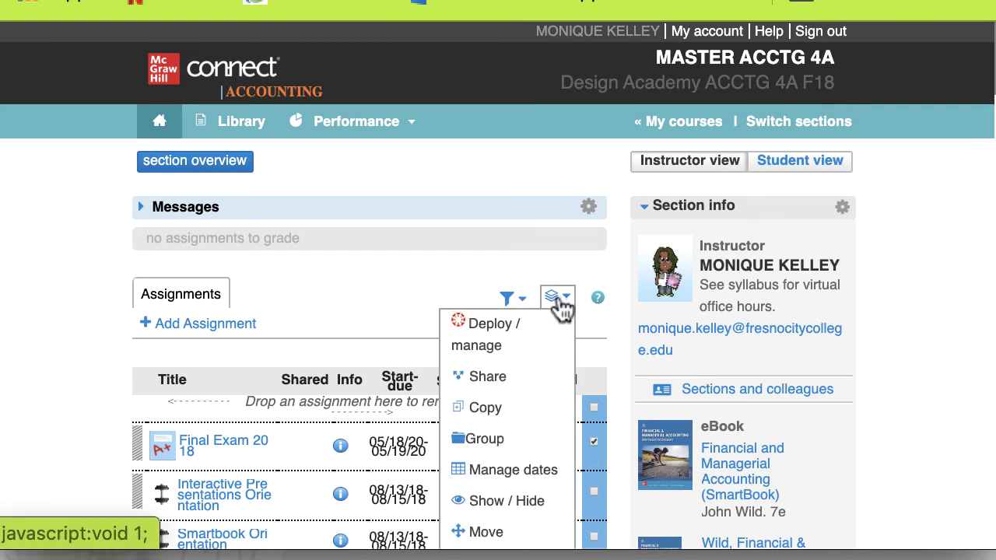
pyautogui.moveTo(541, 444)
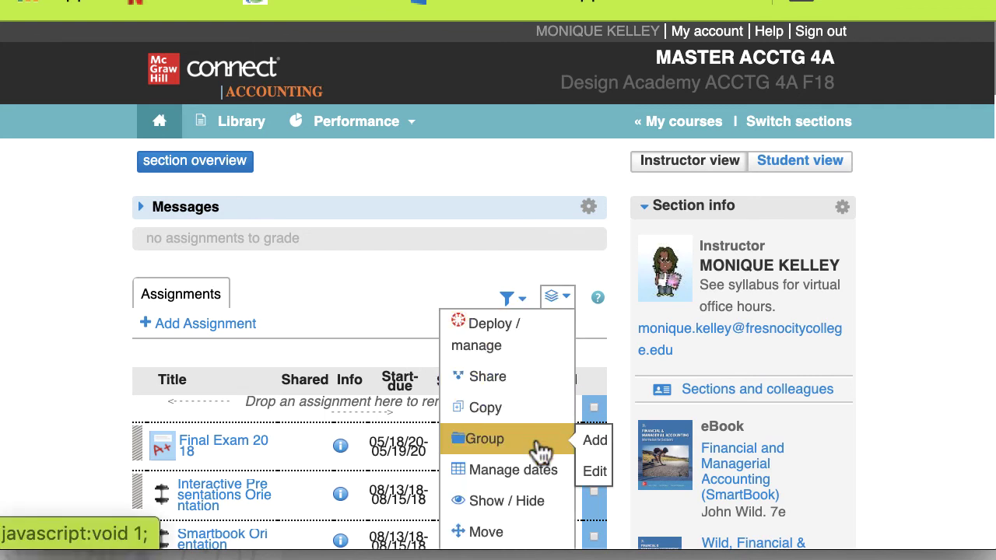
pyautogui.scroll(-1, 518, 366)
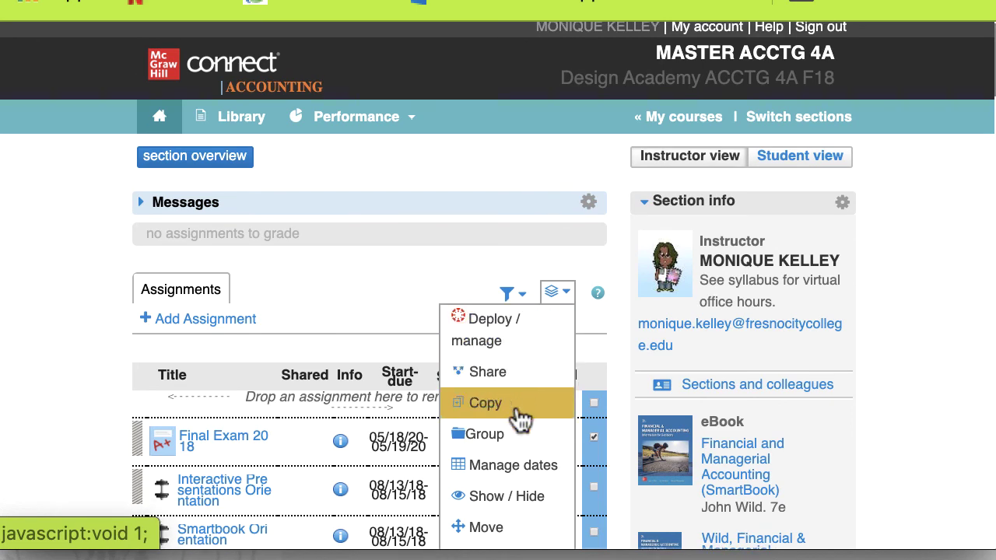
pyautogui.scroll(-4, 518, 418)
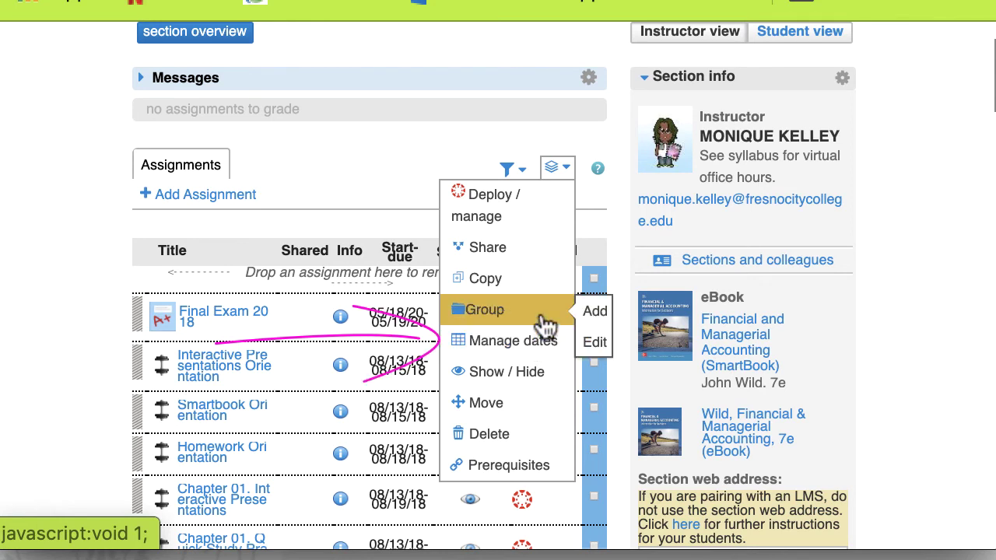
pyautogui.moveTo(556, 374)
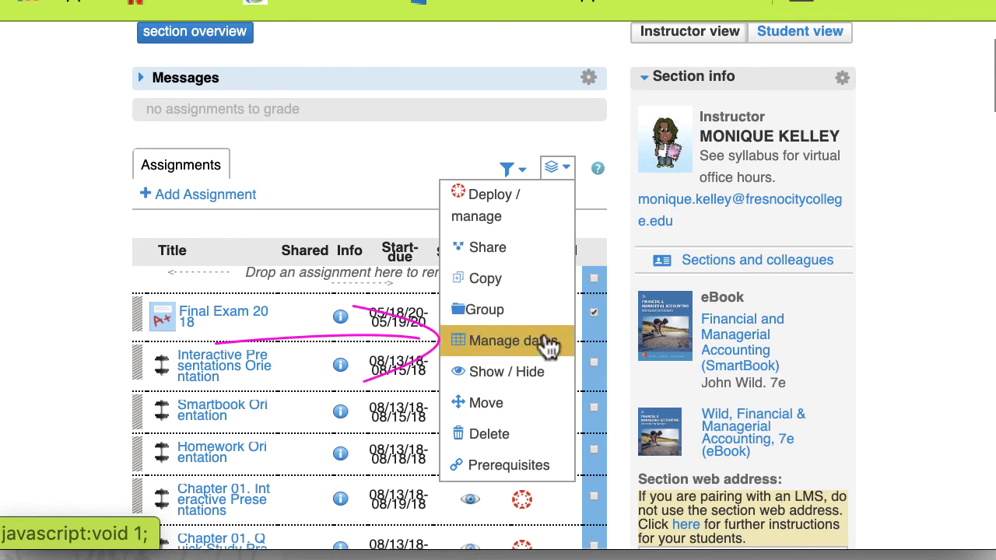
pyautogui.click(550, 344)
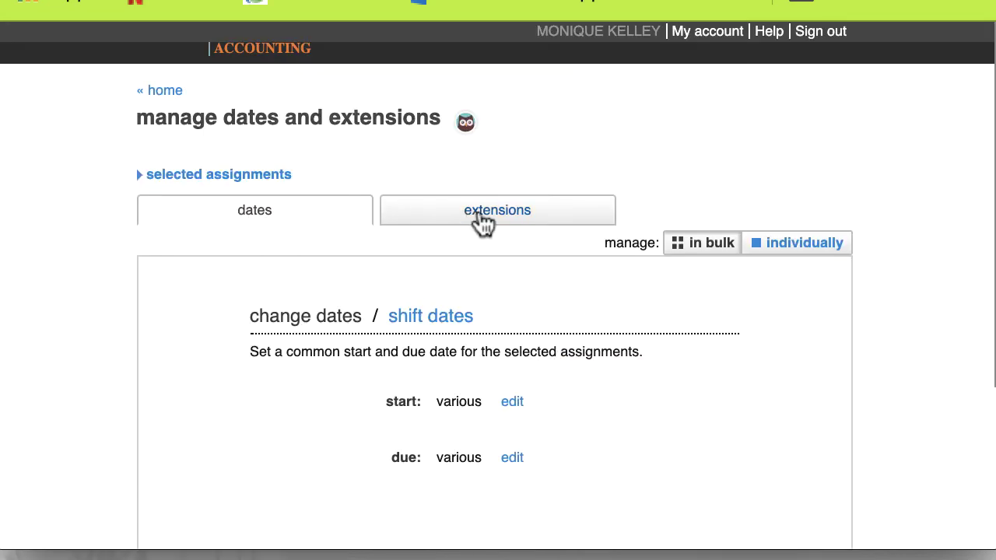
# - On the extensions tab, select the section's student and save the Final Exam extension
pyautogui.click(534, 224)
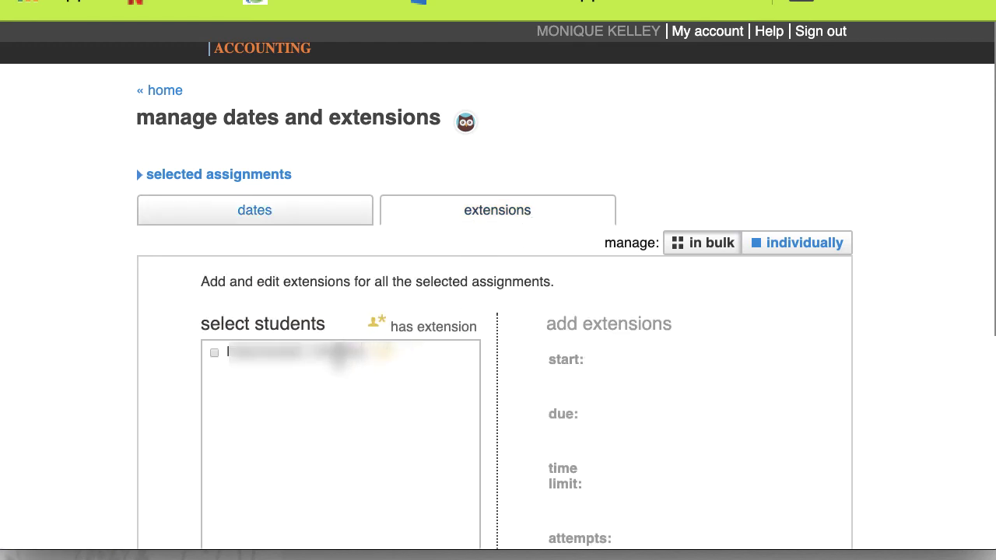
pyautogui.click(214, 353)
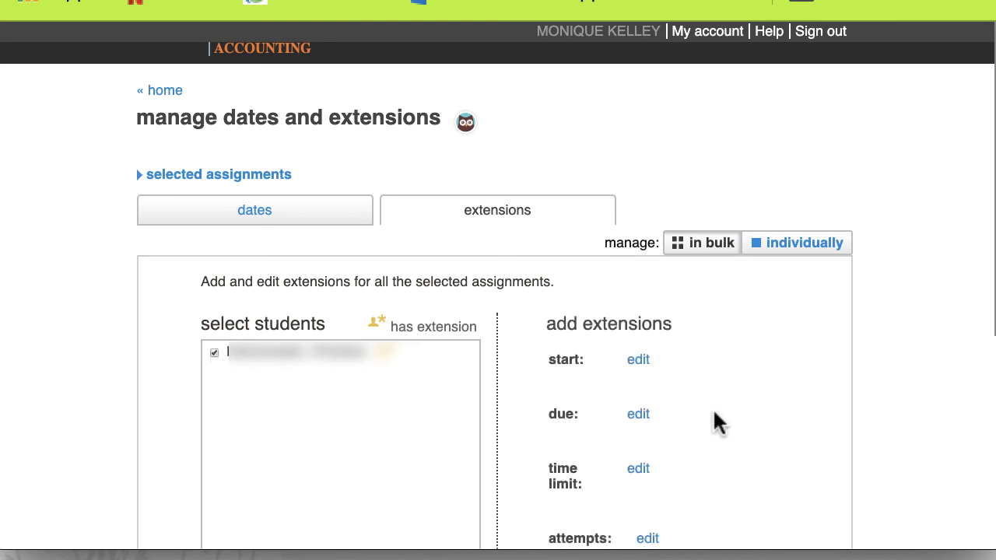
pyautogui.scroll(-3, 716, 423)
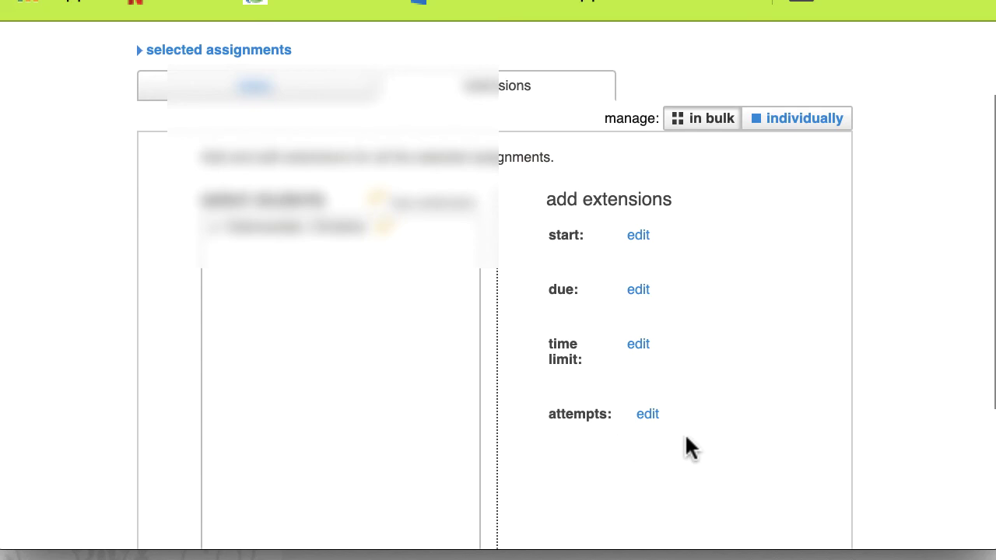
pyautogui.scroll(-2, 691, 448)
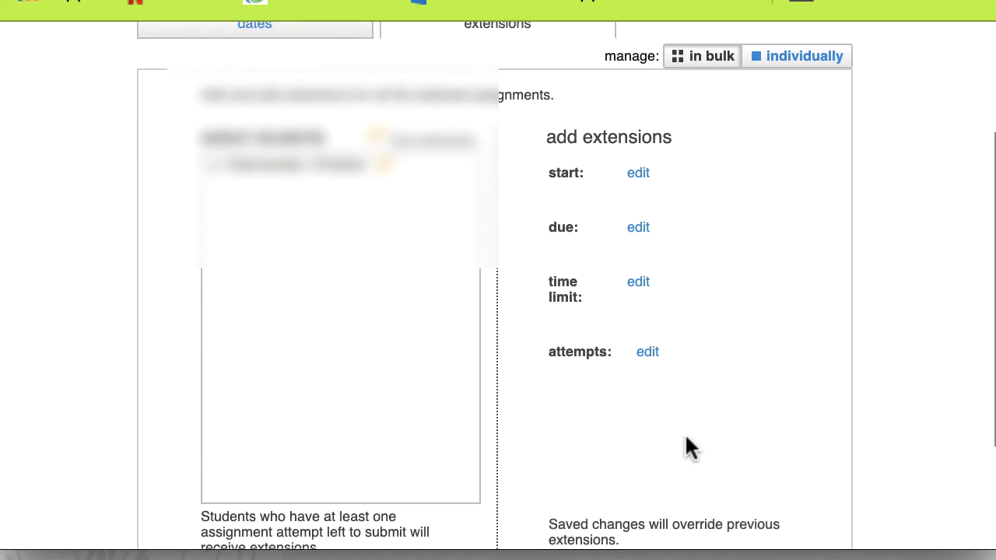
pyautogui.scroll(-2, 686, 440)
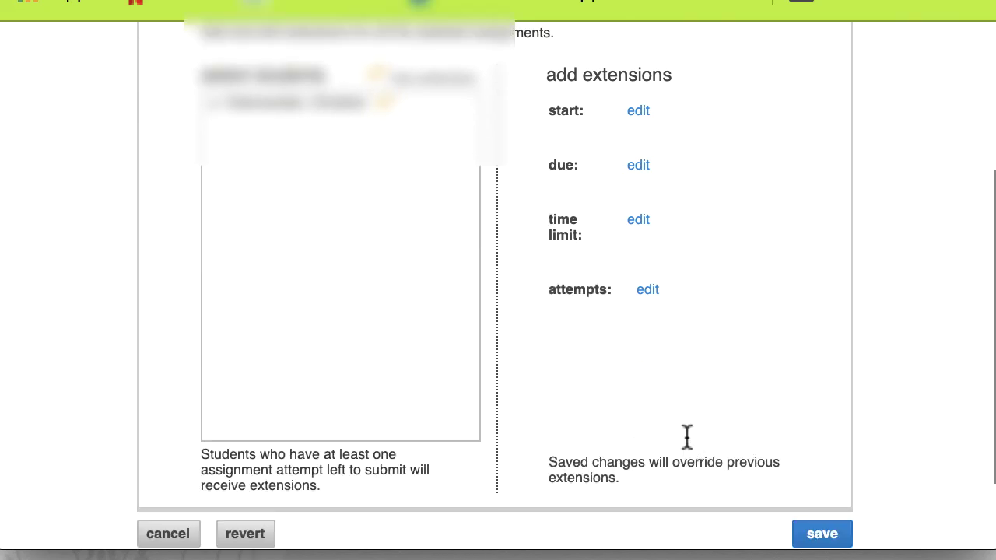
pyautogui.scroll(-2, 686, 437)
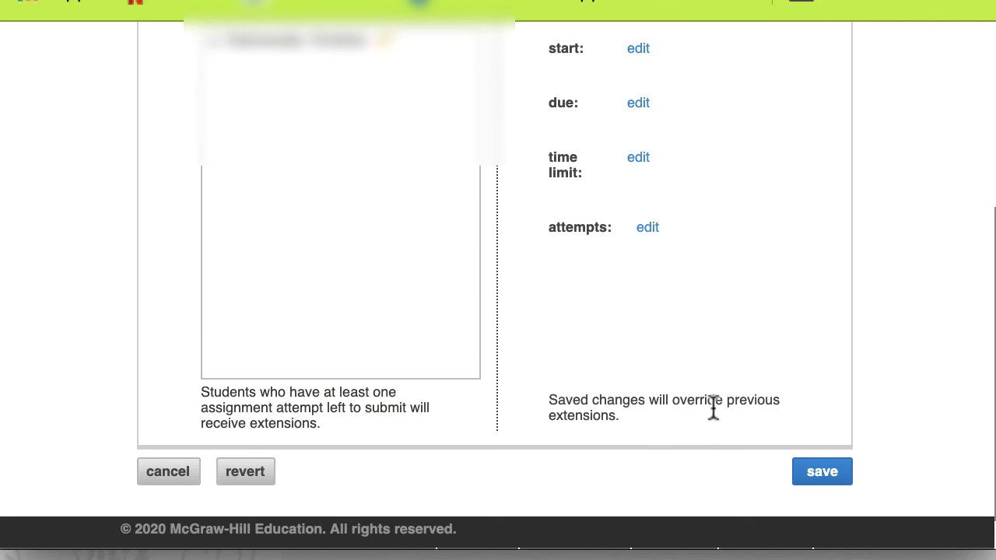
pyautogui.click(826, 482)
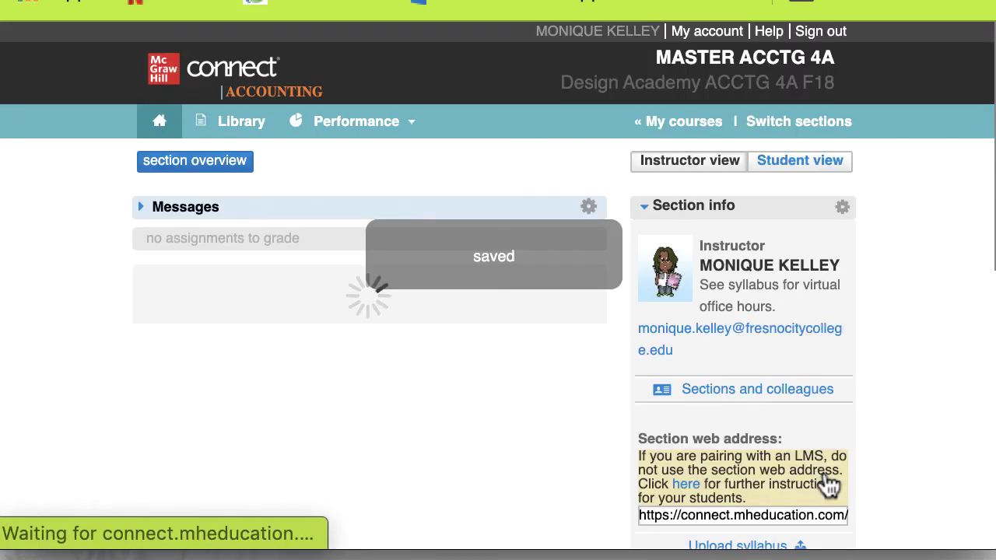